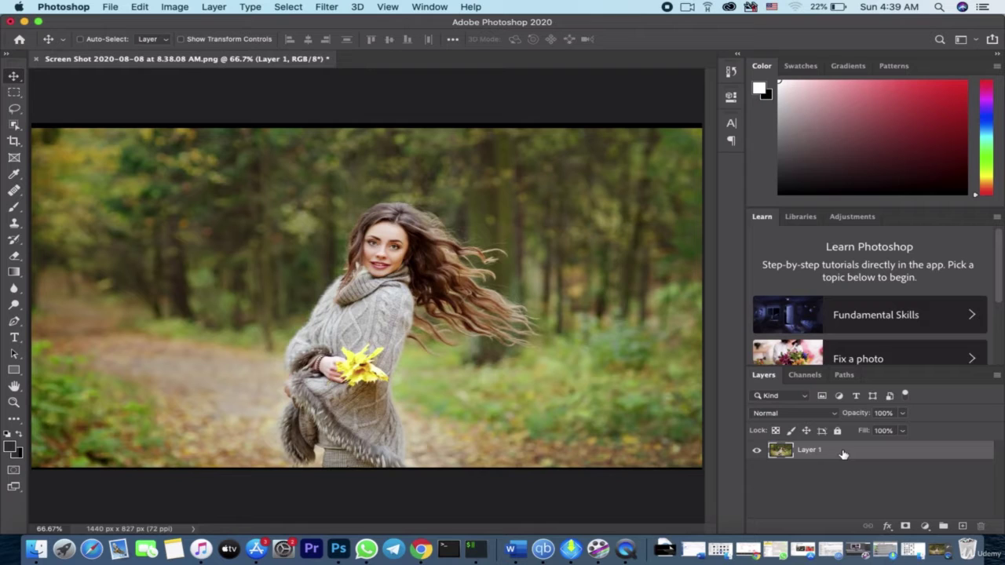
Duplicate Layer 1 and convert the copy to a smart object for smart filters.
{"action": "key", "text": "super+j"}
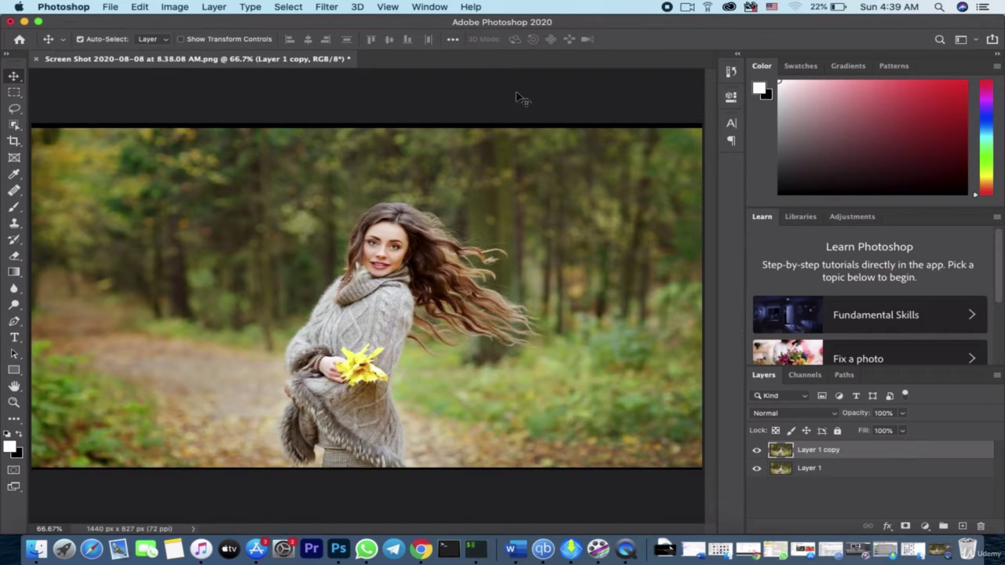
{"action": "left_click", "coordinate": [326, 7]}
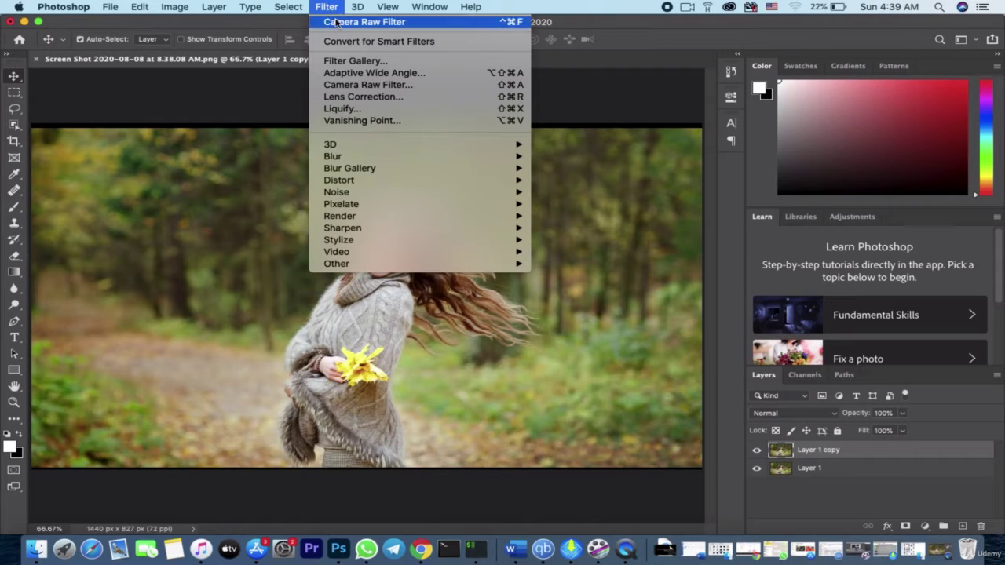
{"action": "left_click", "coordinate": [342, 43]}
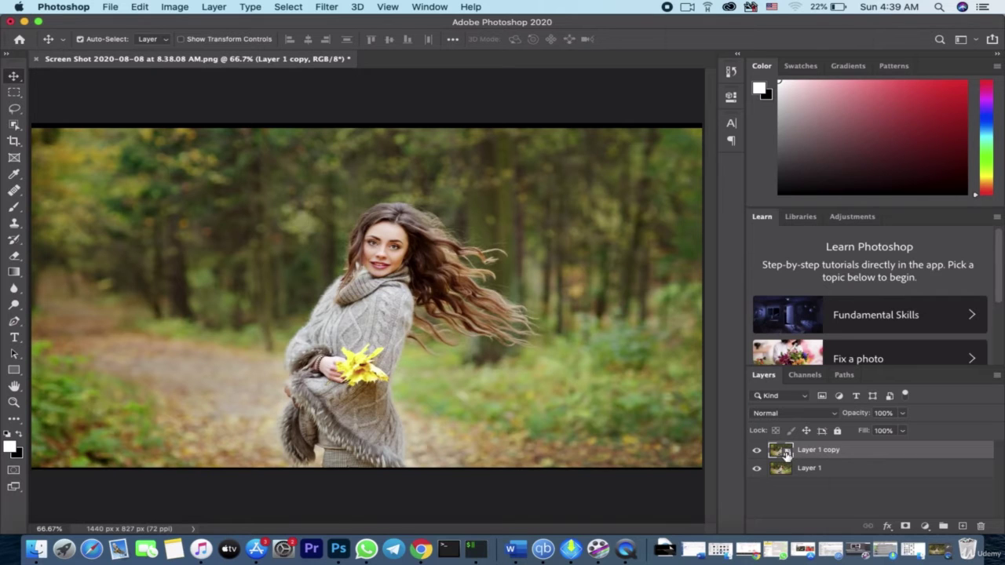
Start a Path Blur on the layer copy and bend its default path into a wide arc around the woman's left-hand side of the photo.
{"action": "left_click", "coordinate": [330, 7]}
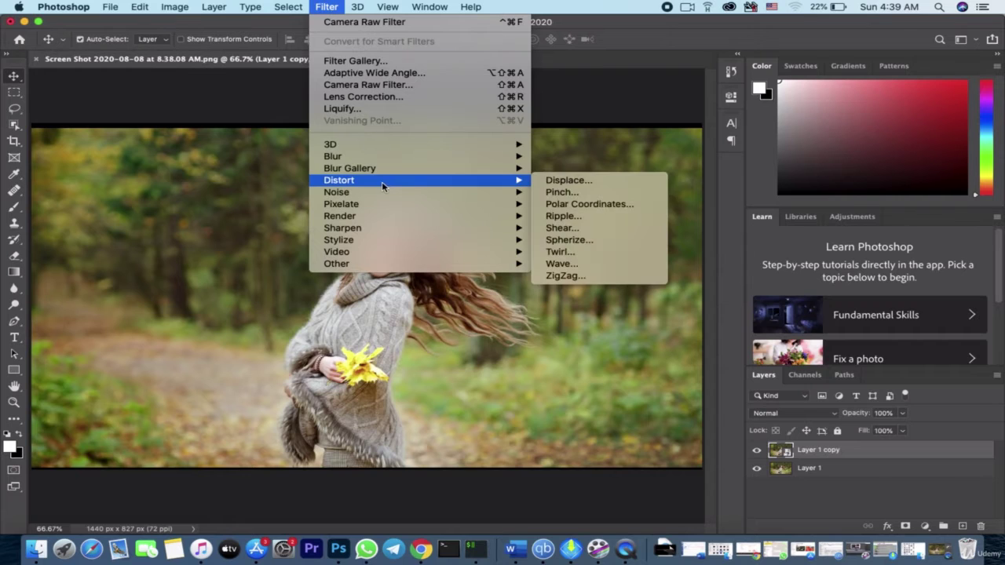
{"action": "mouse_move", "coordinate": [408, 170]}
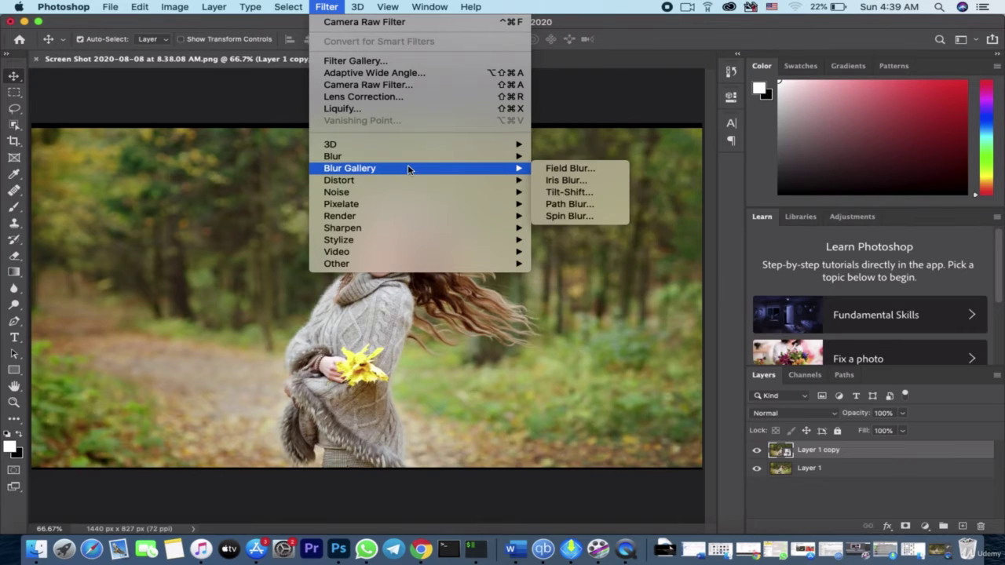
{"action": "left_click", "coordinate": [570, 205]}
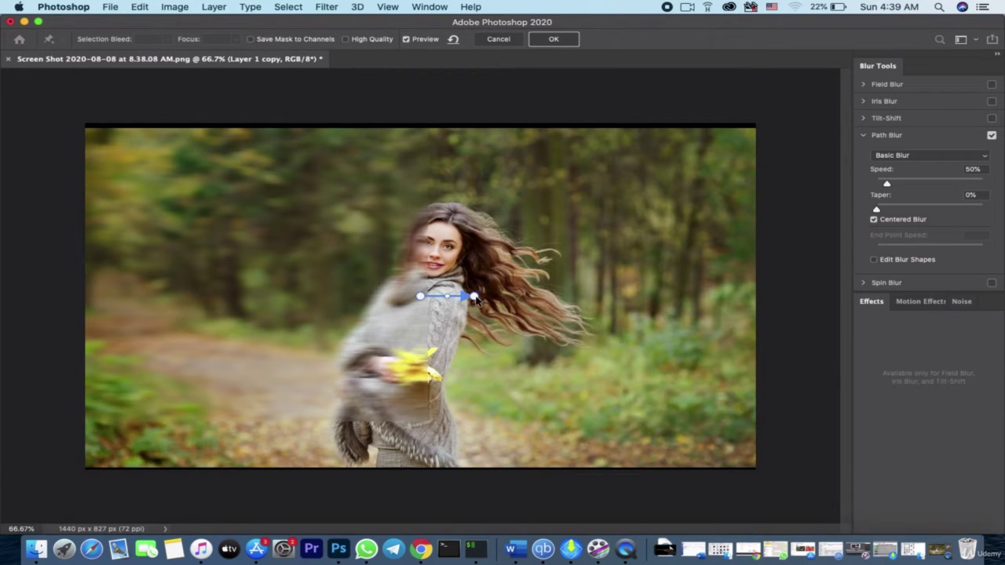
{"action": "left_click_drag", "start_coordinate": [477, 299], "coordinate": [442, 181]}
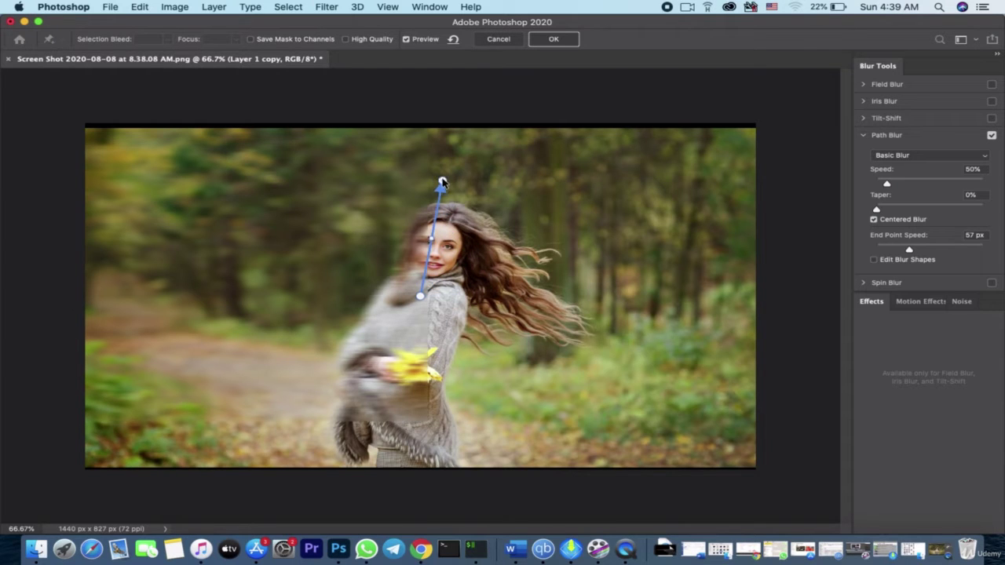
{"action": "left_click_drag", "start_coordinate": [420, 297], "coordinate": [410, 464]}
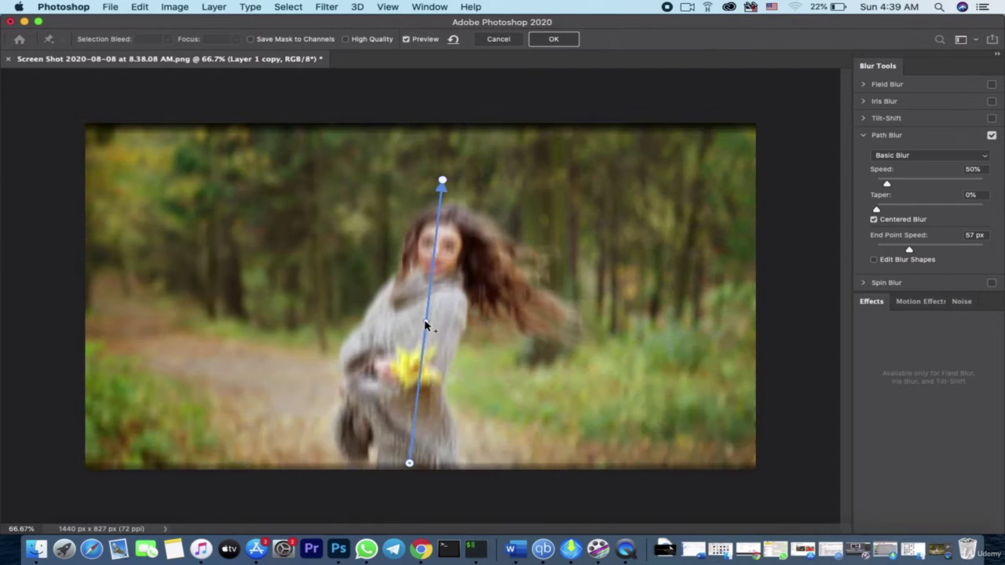
{"action": "left_click_drag", "start_coordinate": [425, 323], "coordinate": [244, 308]}
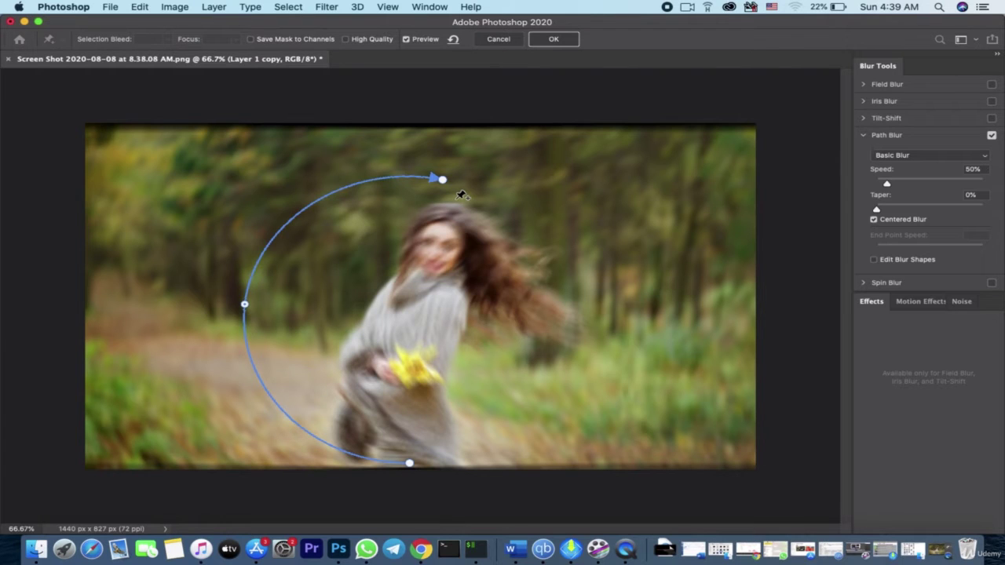
Add a second blur path from above the head to the photo's lower edge, bowed right to complete a near-circle around the woman.
{"action": "left_click", "coordinate": [456, 198]}
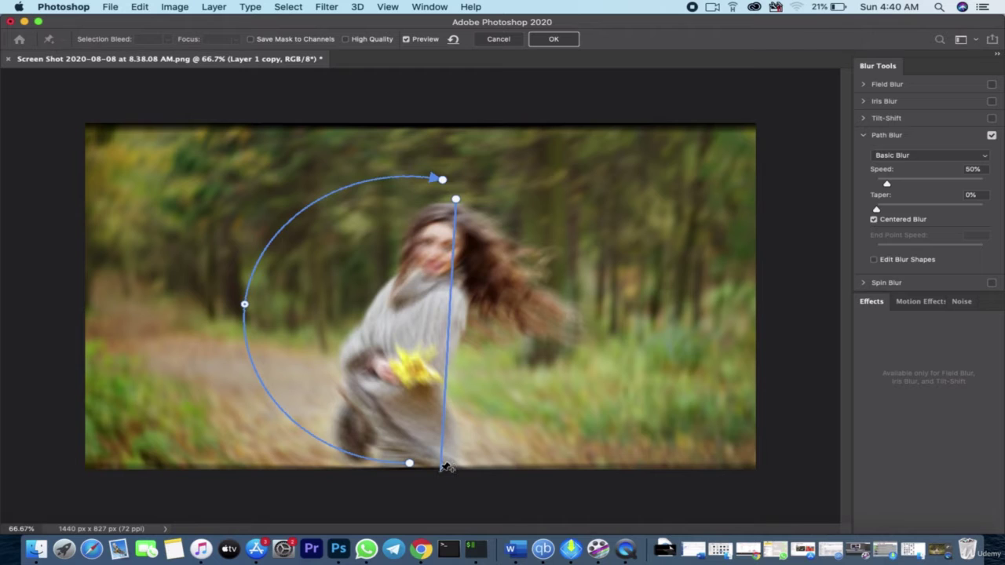
{"action": "double_click", "coordinate": [442, 463]}
{"action": "left_click", "coordinate": [456, 197]}
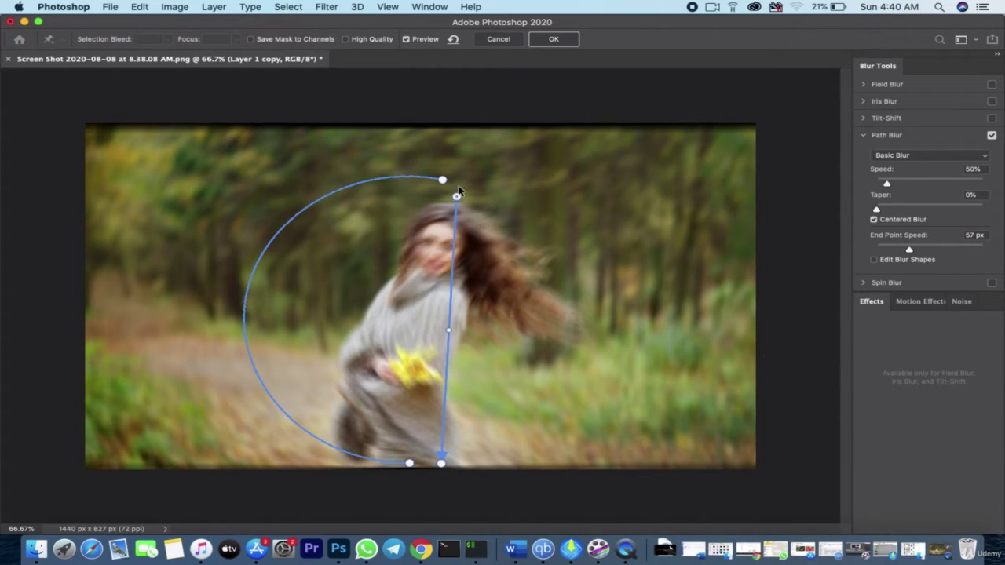
{"action": "left_click_drag", "start_coordinate": [459, 192], "coordinate": [460, 179]}
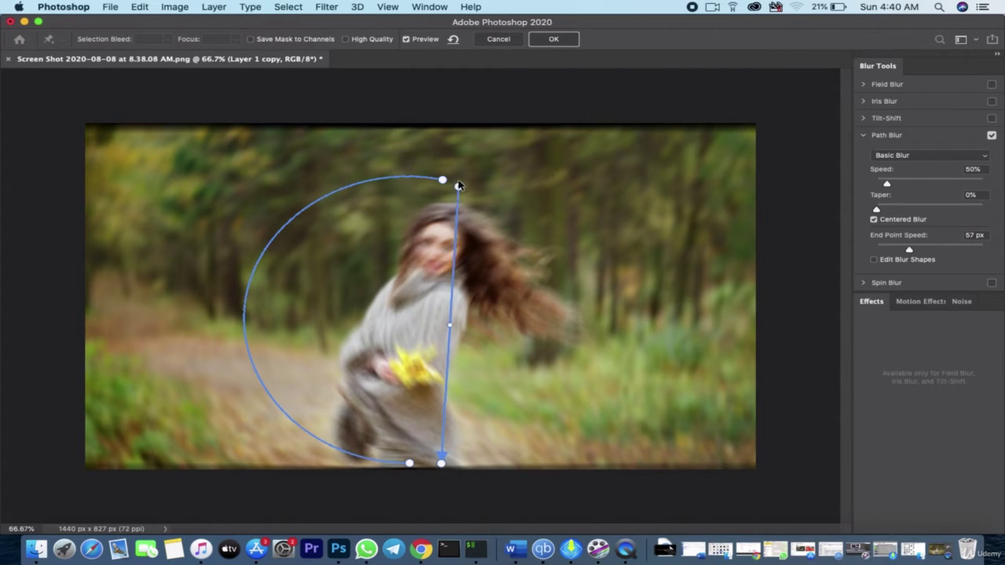
{"action": "left_click", "coordinate": [451, 323]}
{"action": "left_click_drag", "start_coordinate": [475, 329], "coordinate": [597, 327]}
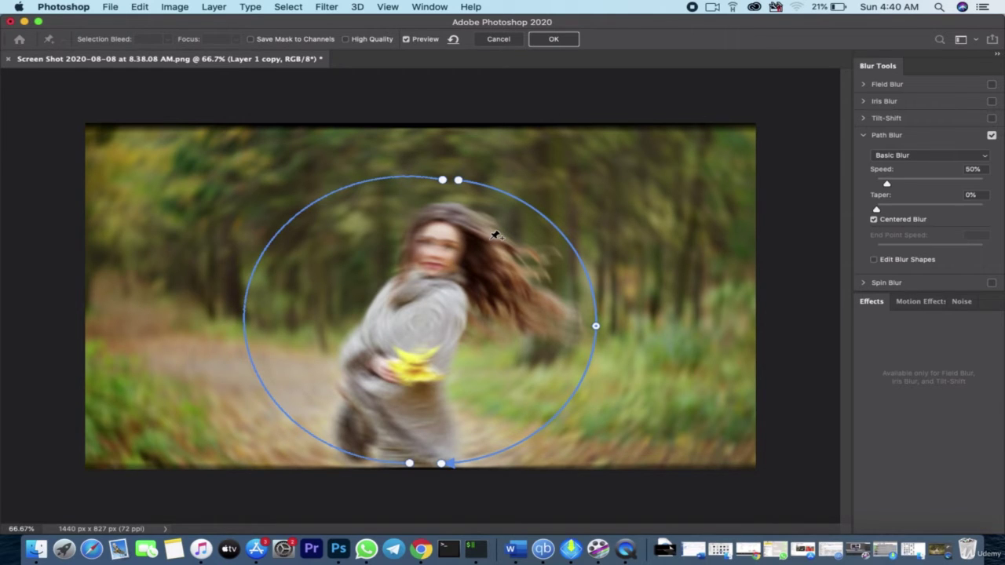
Draw a wavy blur path along the upper strands of the woman's flowing hair.
{"action": "left_click", "coordinate": [489, 239]}
{"action": "left_click", "coordinate": [560, 300]}
{"action": "left_click_drag", "start_coordinate": [525, 271], "coordinate": [545, 279]}
{"action": "left_click", "coordinate": [513, 260]}
{"action": "left_click_drag", "start_coordinate": [510, 262], "coordinate": [507, 264]}
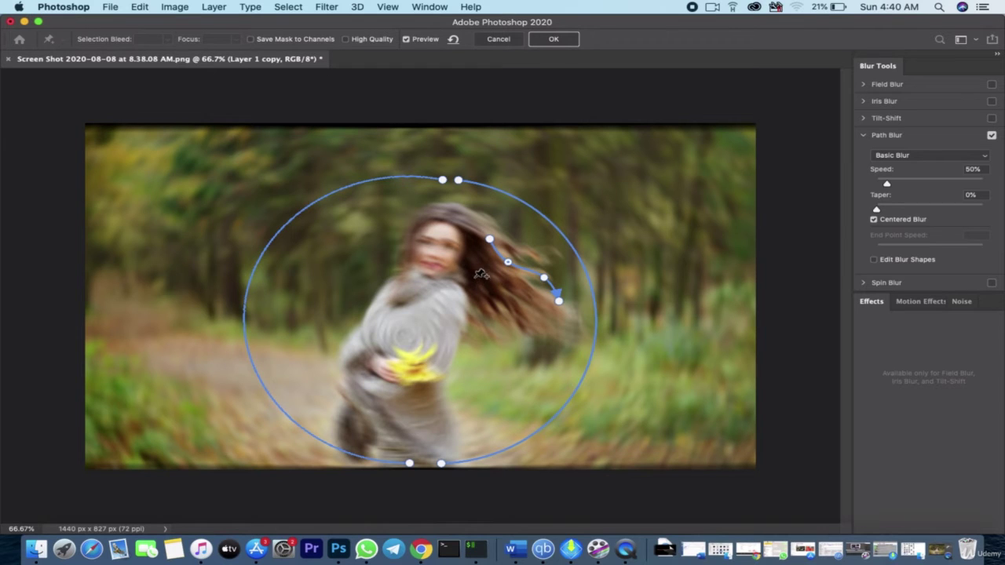
Draw another wavy blur path along the lower strands of the flowing hair.
{"action": "left_click", "coordinate": [475, 276]}
{"action": "left_click", "coordinate": [547, 318]}
{"action": "mouse_move", "coordinate": [512, 299]}
{"action": "left_mouse_down"}
{"action": "mouse_move", "coordinate": [531, 301]}
{"action": "mouse_move", "coordinate": [494, 291]}
{"action": "left_mouse_up"}
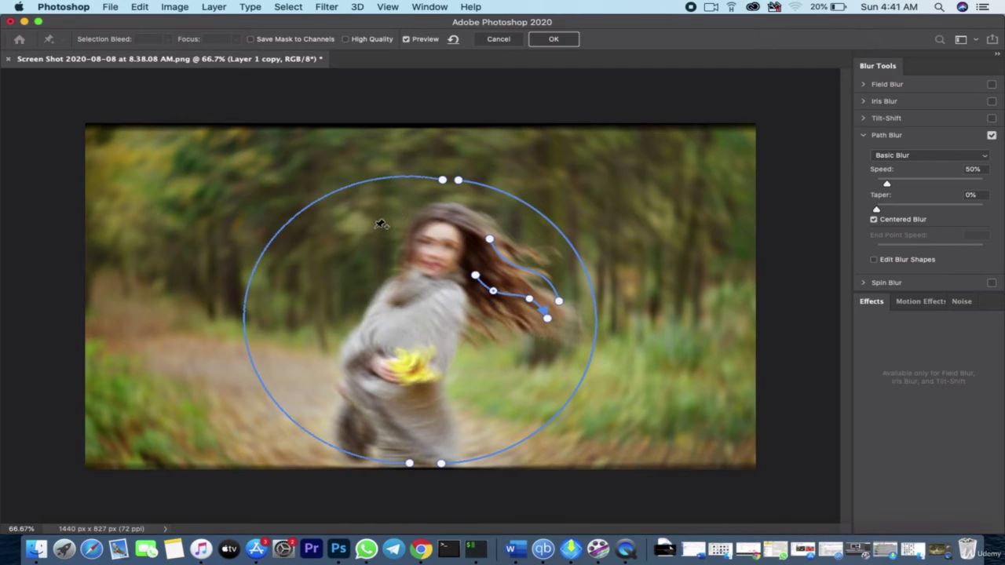
Add a short curved blur path beside the upper left of the head and apply the Path Blur.
{"action": "left_click", "coordinate": [378, 225]}
{"action": "double_click", "coordinate": [418, 200]}
{"action": "mouse_move", "coordinate": [398, 215]}
{"action": "left_mouse_down"}
{"action": "mouse_move", "coordinate": [390, 222]}
{"action": "mouse_move", "coordinate": [403, 205]}
{"action": "left_mouse_up"}
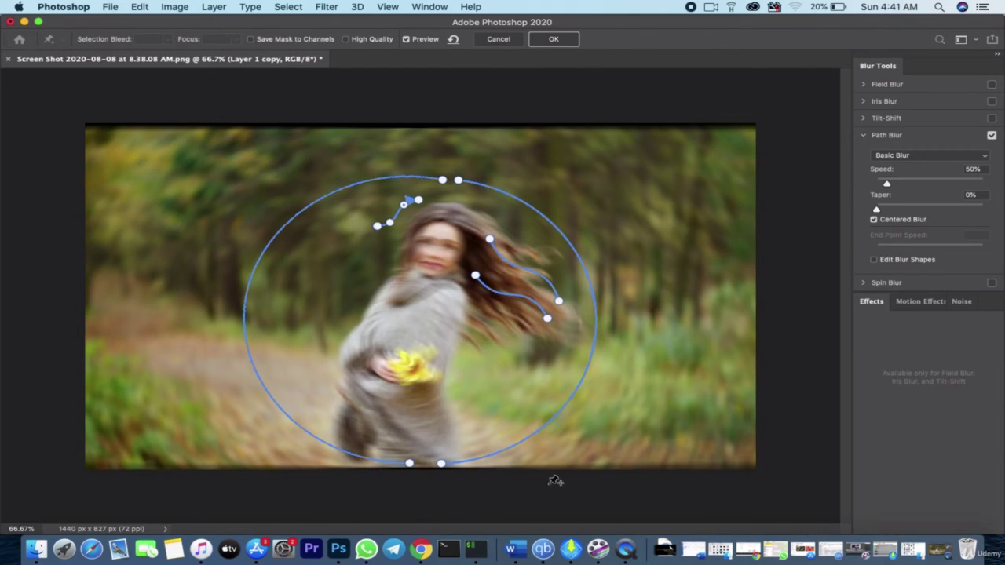
{"action": "left_click", "coordinate": [553, 41]}
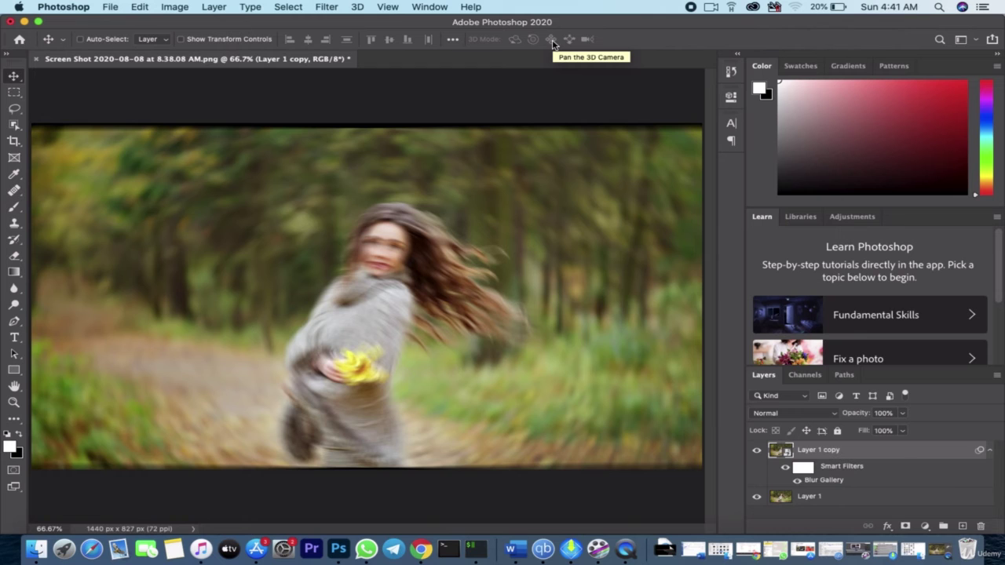
Add a white layer mask to Layer 1 copy and make black the foreground colour.
{"action": "key", "text": "super+plus"}
{"action": "key", "text": "super+plus"}
{"action": "key", "text": "super+minus"}
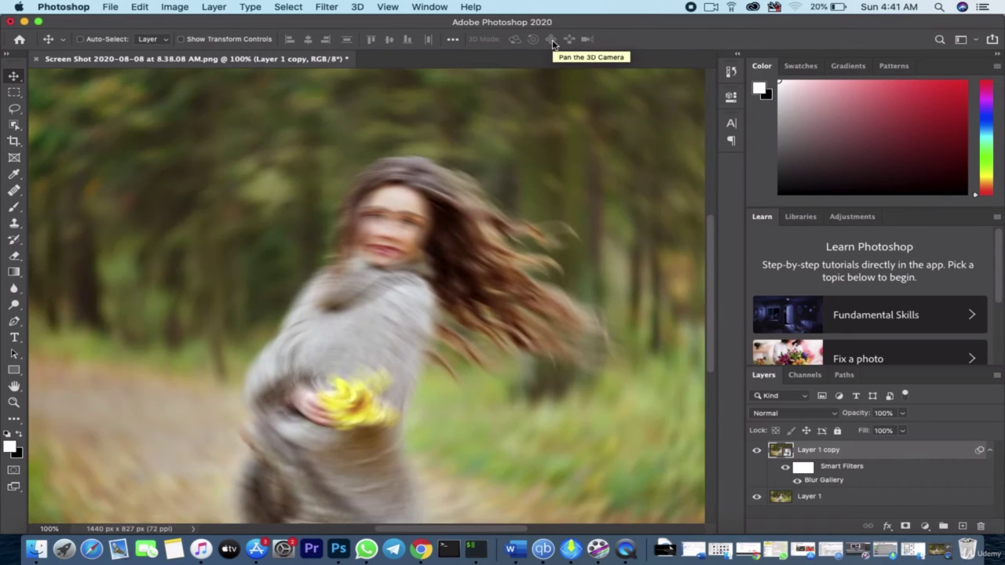
{"action": "key", "text": "super+minus"}
{"action": "key", "text": "super+plus"}
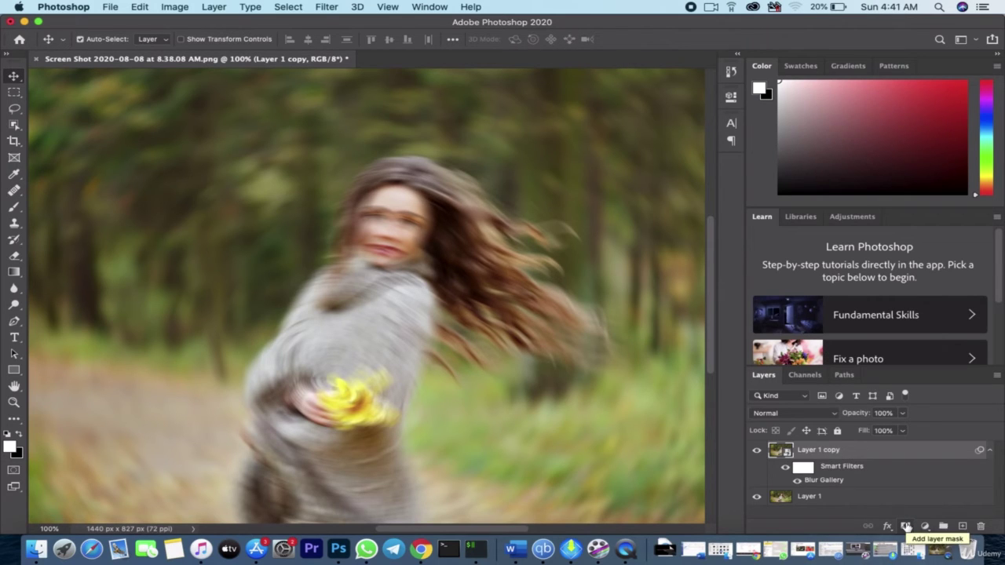
{"action": "left_click", "coordinate": [906, 525]}
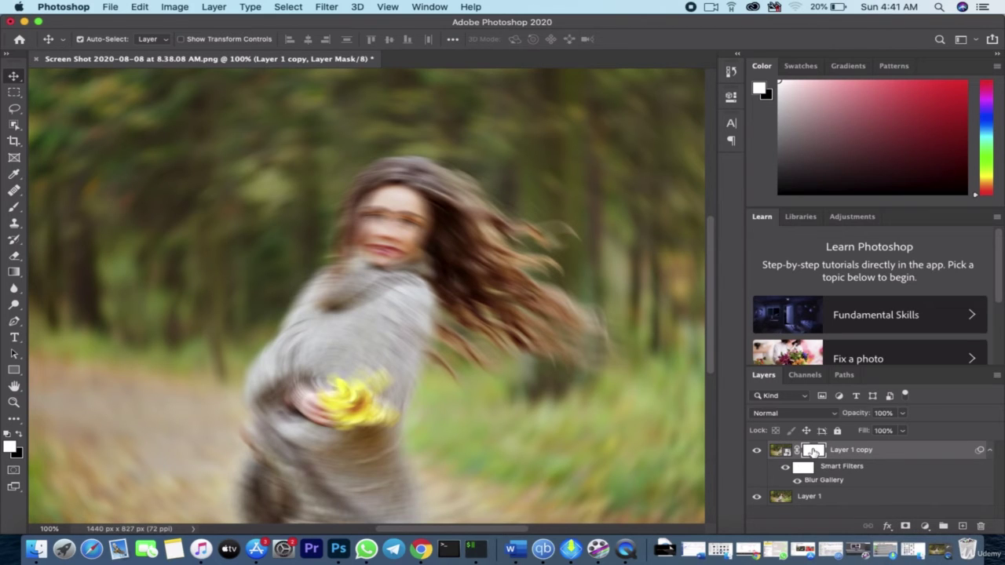
{"action": "left_click", "coordinate": [19, 435]}
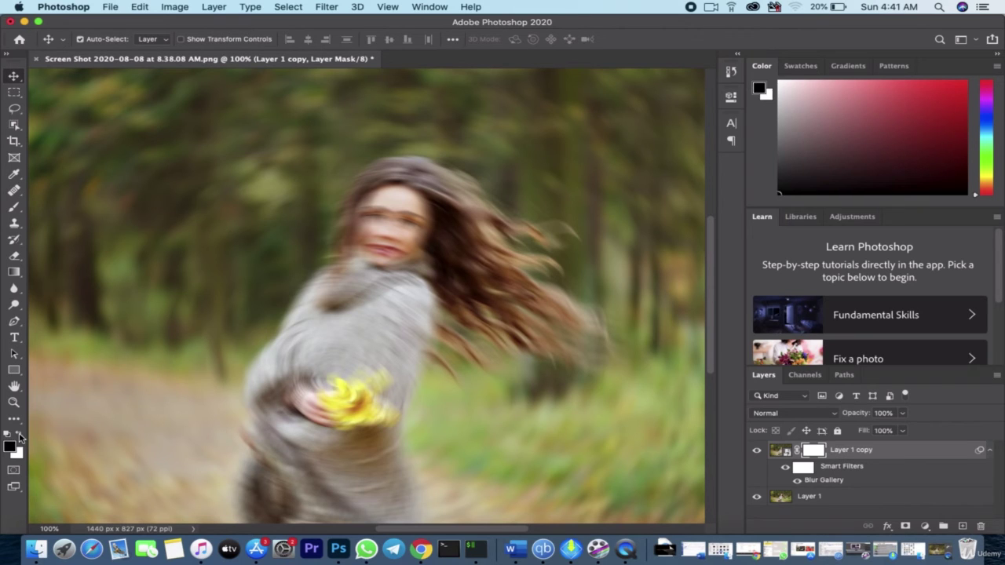
Set up the Brush tool with 10% flow and a size of 55 px.
{"action": "left_click", "coordinate": [16, 209]}
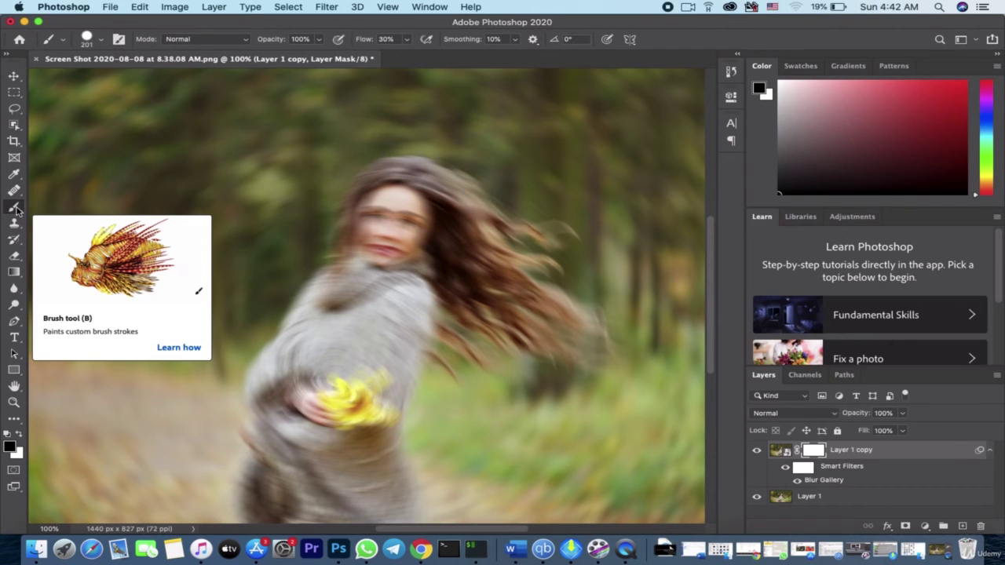
{"action": "left_click", "coordinate": [407, 39]}
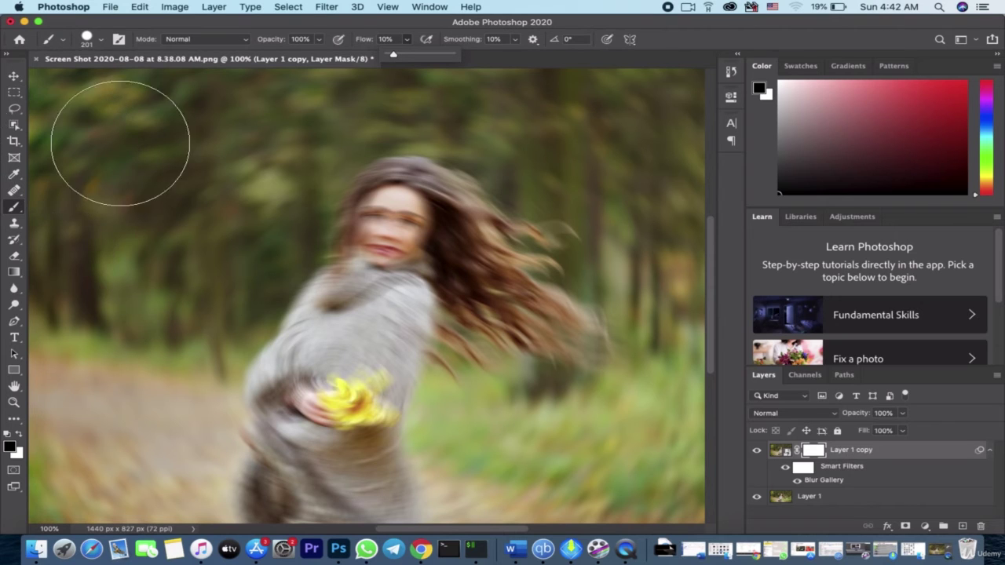
{"action": "left_click", "coordinate": [100, 42]}
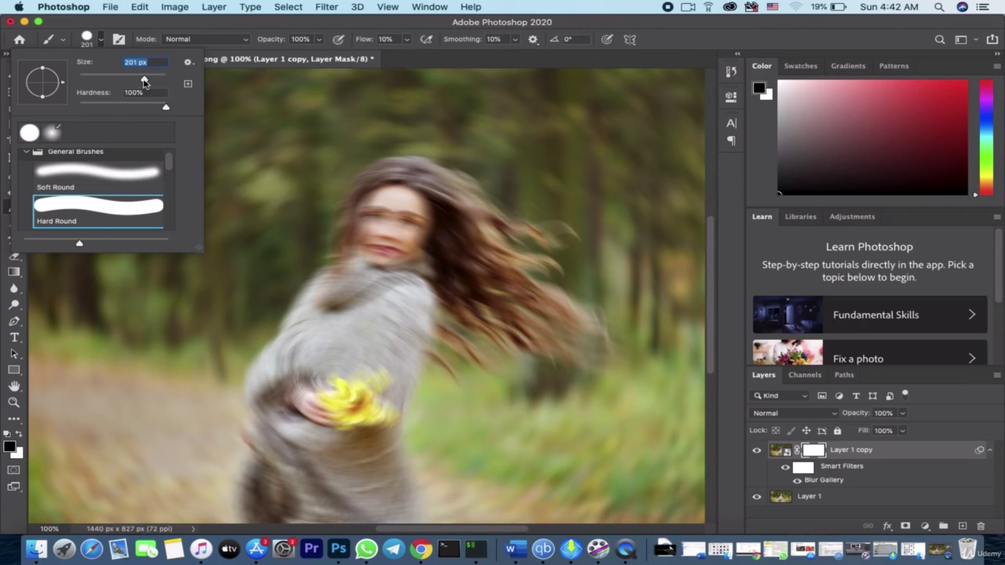
{"action": "left_click_drag", "start_coordinate": [144, 81], "coordinate": [113, 79]}
Paint black on the mask over the face, sweater, hand and flowers to reveal them sharp, and compare with the original photo.
{"action": "mouse_move", "coordinate": [398, 206]}
{"action": "left_mouse_down"}
{"action": "mouse_move", "coordinate": [385, 256]}
{"action": "mouse_move", "coordinate": [406, 232]}
{"action": "mouse_move", "coordinate": [403, 245]}
{"action": "mouse_move", "coordinate": [379, 249]}
{"action": "mouse_move", "coordinate": [375, 227]}
{"action": "mouse_move", "coordinate": [365, 284]}
{"action": "mouse_move", "coordinate": [373, 328]}
{"action": "mouse_move", "coordinate": [406, 288]}
{"action": "mouse_move", "coordinate": [381, 329]}
{"action": "mouse_move", "coordinate": [364, 423]}
{"action": "mouse_move", "coordinate": [363, 490]}
{"action": "mouse_move", "coordinate": [378, 517]}
{"action": "mouse_move", "coordinate": [379, 469]}
{"action": "mouse_move", "coordinate": [370, 471]}
{"action": "mouse_move", "coordinate": [392, 323]}
{"action": "mouse_move", "coordinate": [361, 434]}
{"action": "mouse_move", "coordinate": [359, 328]}
{"action": "mouse_move", "coordinate": [331, 408]}
{"action": "mouse_move", "coordinate": [363, 294]}
{"action": "mouse_move", "coordinate": [316, 424]}
{"action": "mouse_move", "coordinate": [308, 462]}
{"action": "mouse_move", "coordinate": [328, 486]}
{"action": "left_mouse_up"}
{"action": "mouse_move", "coordinate": [351, 412]}
{"action": "left_mouse_down"}
{"action": "mouse_move", "coordinate": [346, 440]}
{"action": "mouse_move", "coordinate": [356, 314]}
{"action": "mouse_move", "coordinate": [397, 198]}
{"action": "mouse_move", "coordinate": [409, 217]}
{"action": "mouse_move", "coordinate": [403, 234]}
{"action": "mouse_move", "coordinate": [384, 206]}
{"action": "mouse_move", "coordinate": [371, 295]}
{"action": "mouse_move", "coordinate": [342, 349]}
{"action": "mouse_move", "coordinate": [336, 342]}
{"action": "mouse_move", "coordinate": [291, 527]}
{"action": "left_mouse_up"}
{"action": "mouse_move", "coordinate": [356, 516]}
{"action": "left_mouse_down"}
{"action": "mouse_move", "coordinate": [382, 507]}
{"action": "mouse_move", "coordinate": [370, 436]}
{"action": "left_mouse_up"}
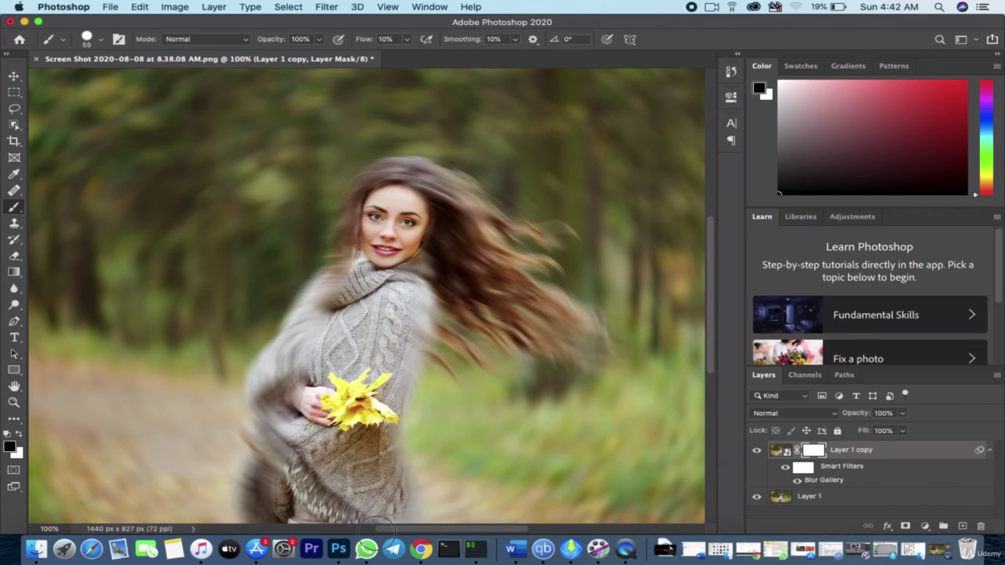
{"action": "mouse_move", "coordinate": [376, 533]}
{"action": "left_mouse_down"}
{"action": "mouse_move", "coordinate": [355, 473]}
{"action": "mouse_move", "coordinate": [326, 458]}
{"action": "mouse_move", "coordinate": [328, 481]}
{"action": "left_mouse_up"}
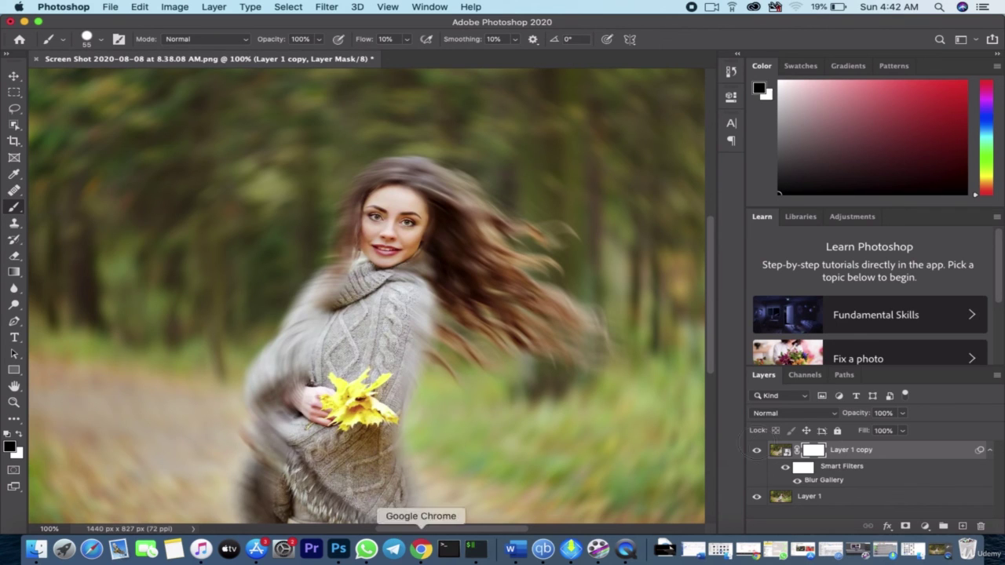
{"action": "left_click", "coordinate": [759, 455]}
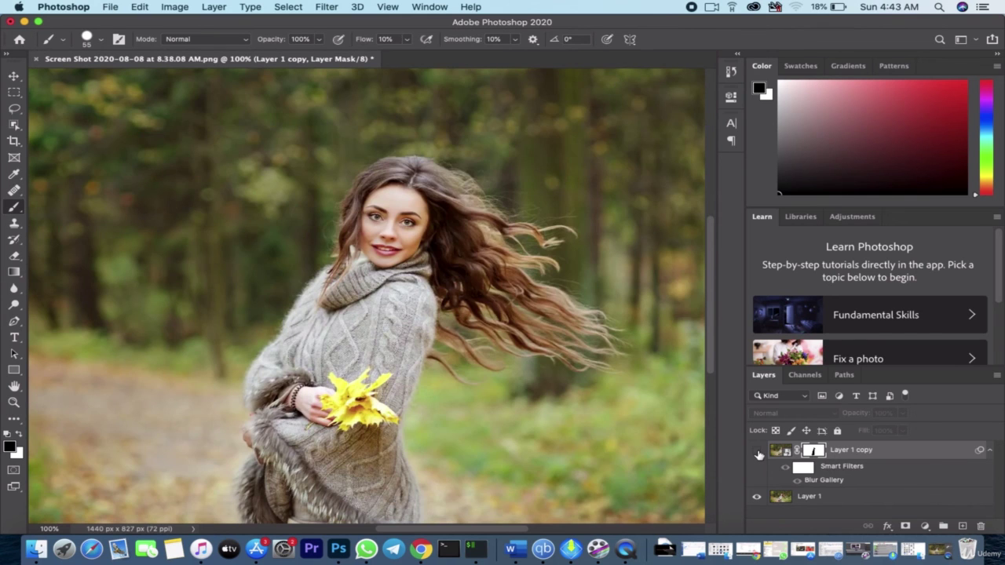
{"action": "left_click", "coordinate": [759, 455]}
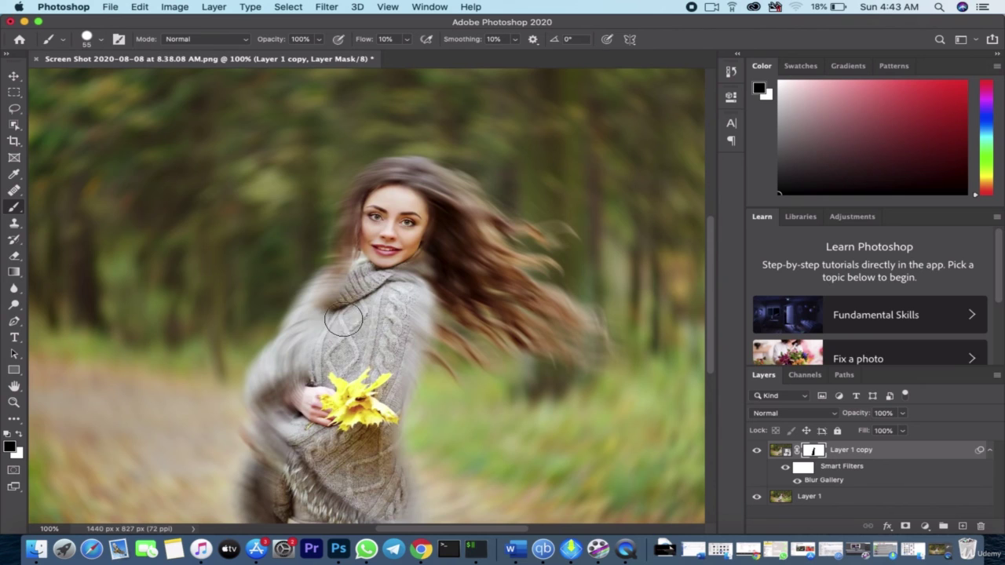
Paint more of the mask over the collar, sleeve, fur cuff and lower sweater to remove their remaining blur.
{"action": "mouse_move", "coordinate": [339, 320]}
{"action": "left_mouse_down"}
{"action": "mouse_move", "coordinate": [323, 352]}
{"action": "mouse_move", "coordinate": [340, 301]}
{"action": "mouse_move", "coordinate": [279, 438]}
{"action": "mouse_move", "coordinate": [298, 402]}
{"action": "mouse_move", "coordinate": [298, 483]}
{"action": "mouse_move", "coordinate": [319, 327]}
{"action": "mouse_move", "coordinate": [335, 298]}
{"action": "mouse_move", "coordinate": [294, 375]}
{"action": "mouse_move", "coordinate": [285, 422]}
{"action": "mouse_move", "coordinate": [306, 468]}
{"action": "left_mouse_up"}
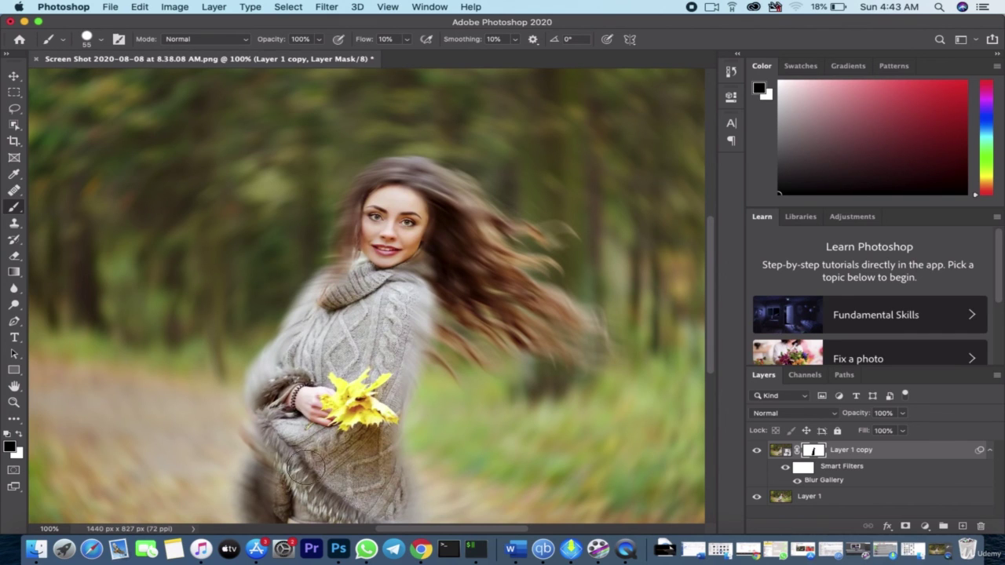
{"action": "mouse_move", "coordinate": [358, 501]}
{"action": "left_mouse_down"}
{"action": "mouse_move", "coordinate": [373, 473]}
{"action": "mouse_move", "coordinate": [380, 372]}
{"action": "mouse_move", "coordinate": [414, 313]}
{"action": "mouse_move", "coordinate": [367, 471]}
{"action": "mouse_move", "coordinate": [365, 263]}
{"action": "mouse_move", "coordinate": [378, 221]}
{"action": "mouse_move", "coordinate": [401, 200]}
{"action": "mouse_move", "coordinate": [399, 251]}
{"action": "mouse_move", "coordinate": [392, 220]}
{"action": "mouse_move", "coordinate": [344, 376]}
{"action": "left_mouse_up"}
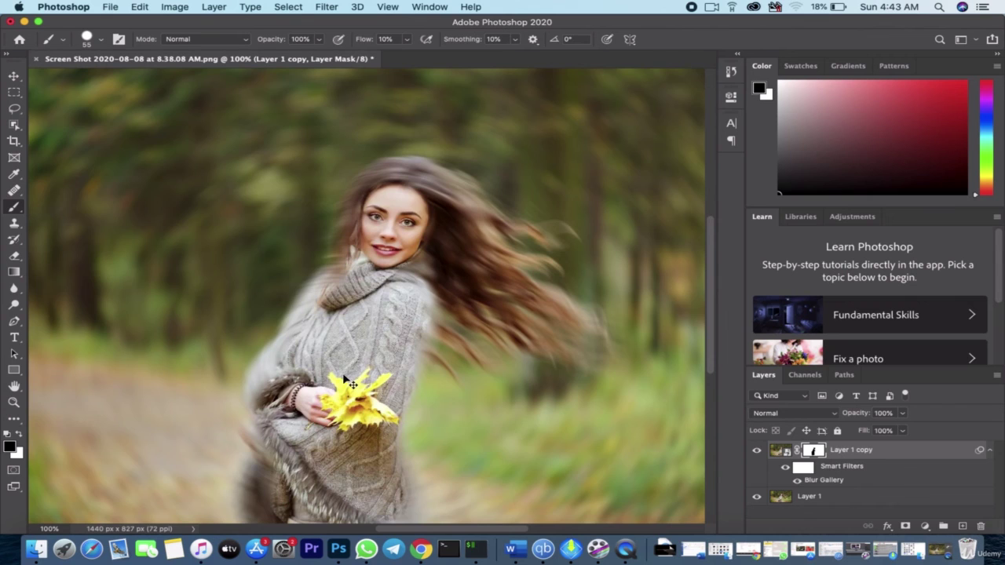
{"action": "key", "text": "super+minus"}
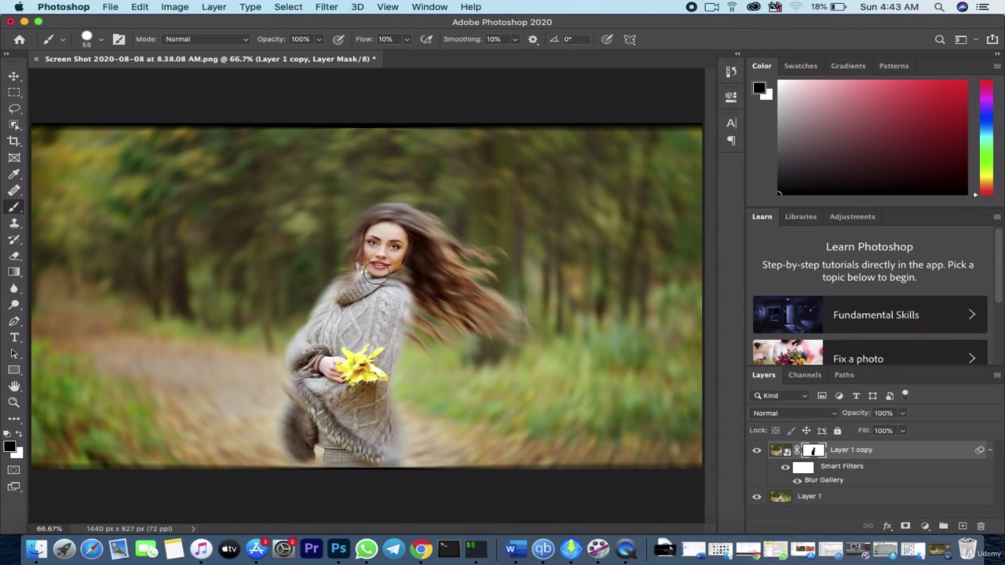